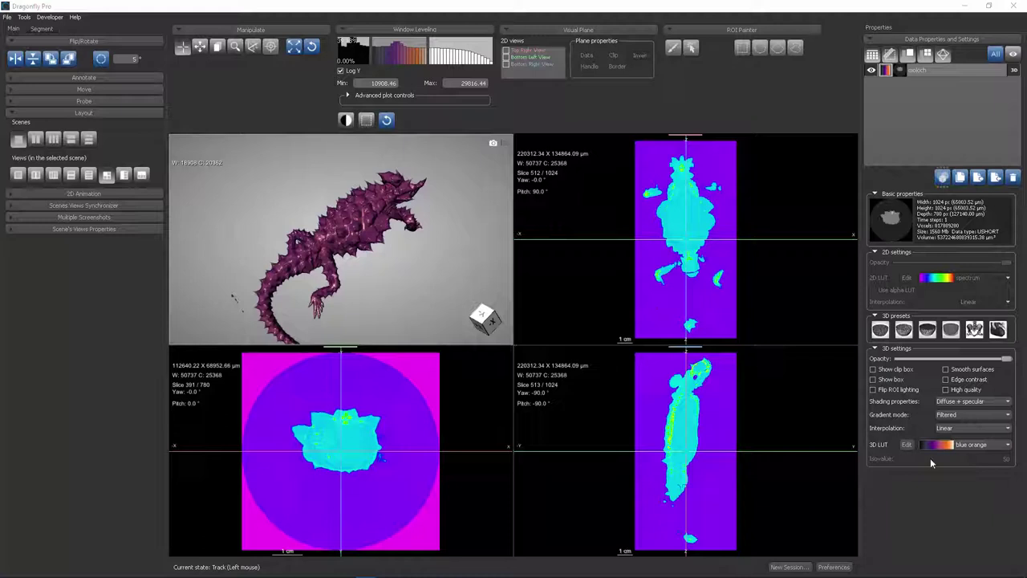
left_click(972, 444)
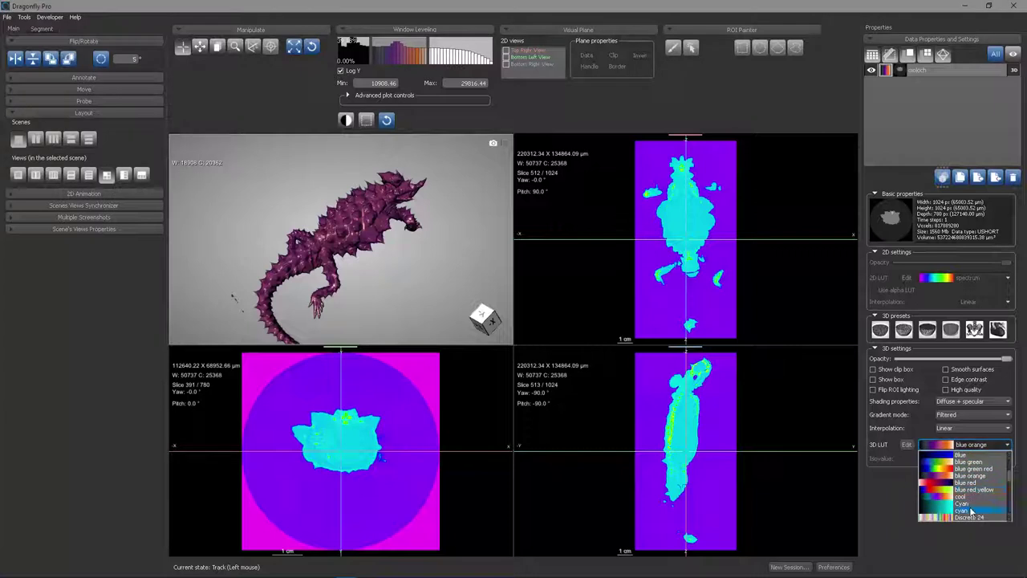
left_click(970, 510)
left_click(969, 447)
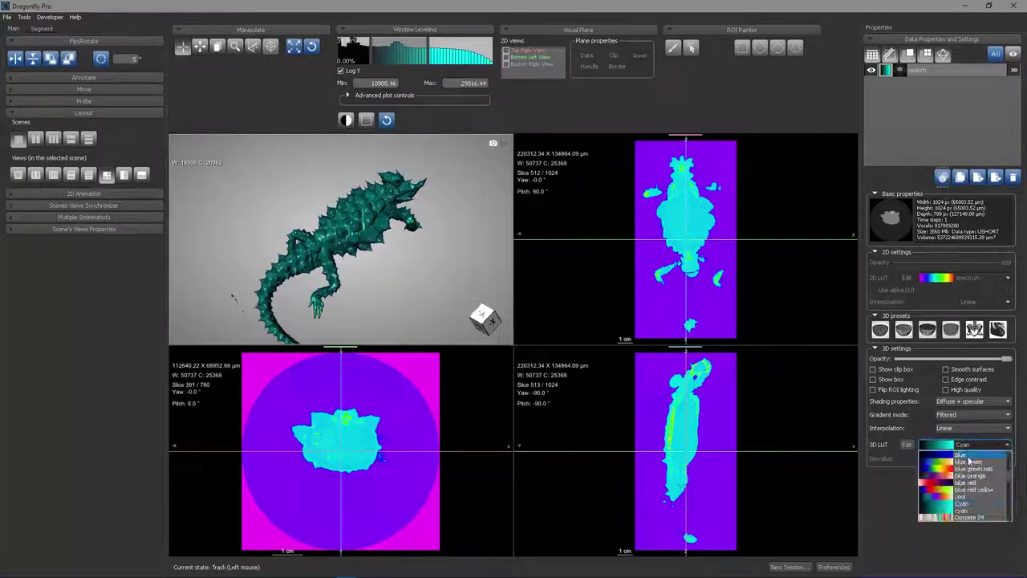
left_click(972, 476)
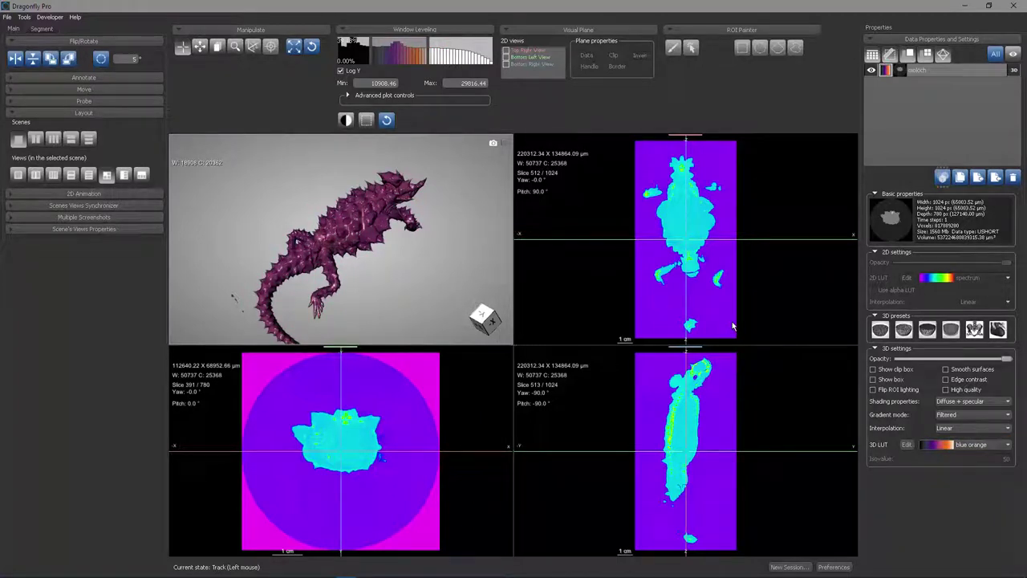
left_click(776, 226)
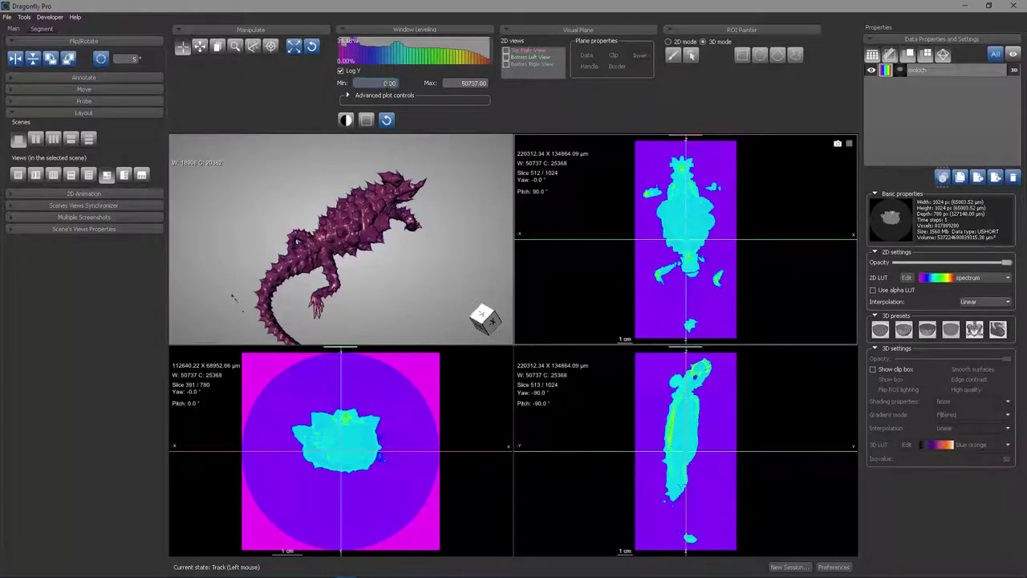
left_click(475, 83)
left_click_drag(340, 52, 391, 48)
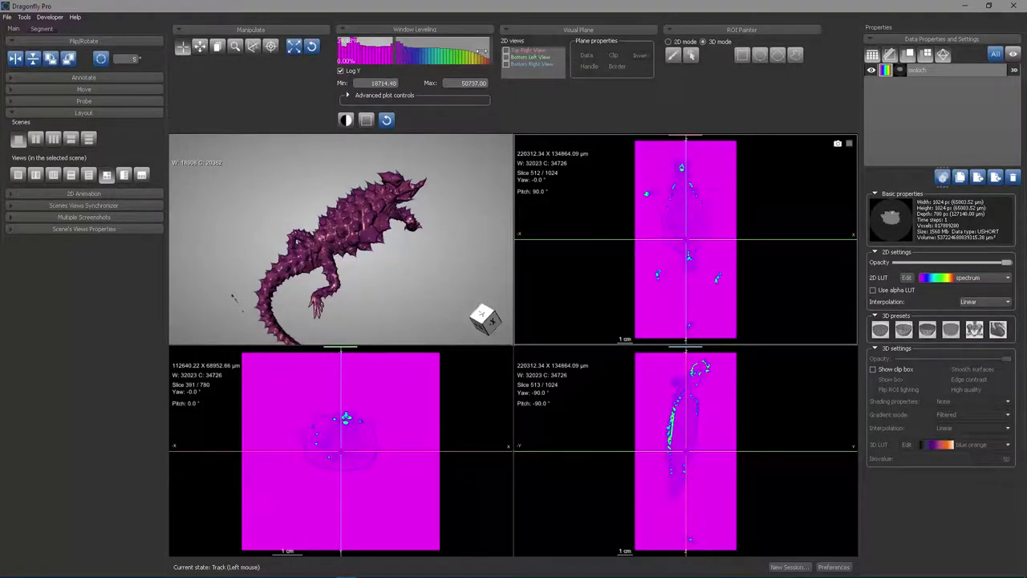
left_click_drag(488, 52, 442, 72)
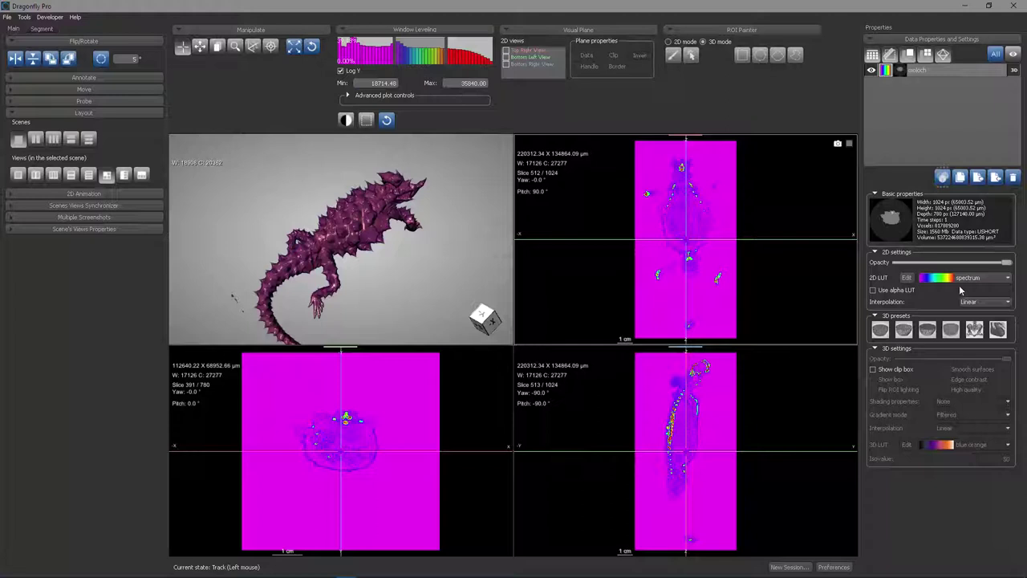
left_click(387, 121)
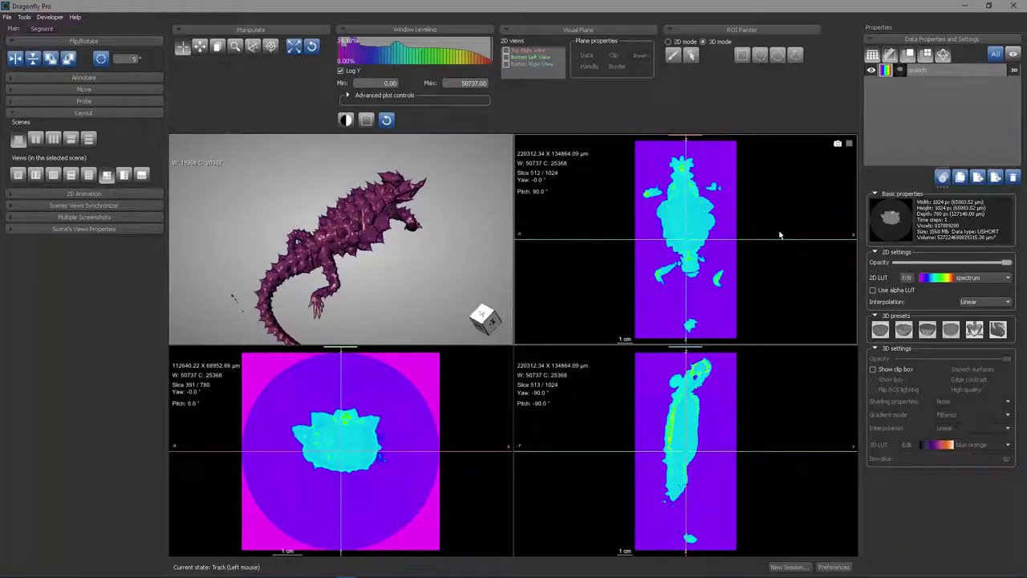
Open the blue orange 3D LUT editor beside the 3D render and trial-drag the curve's top point.
left_click(426, 258)
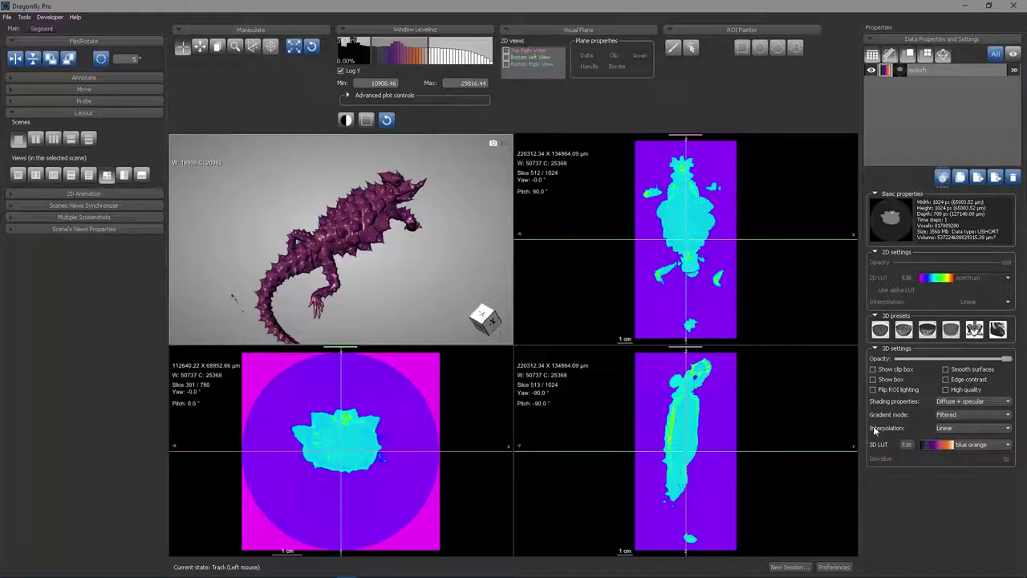
left_click(905, 446)
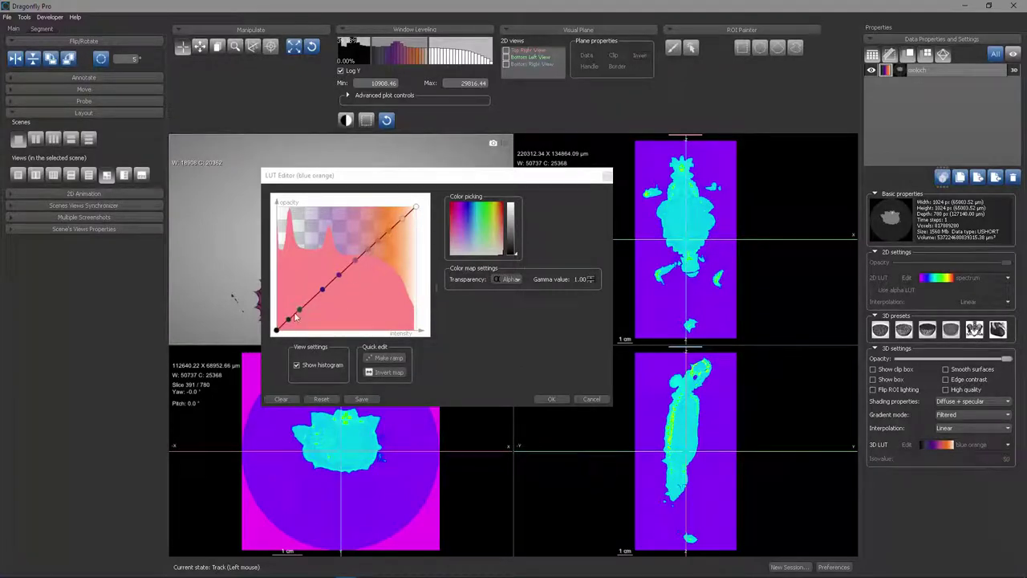
left_click_drag(361, 175, 593, 155)
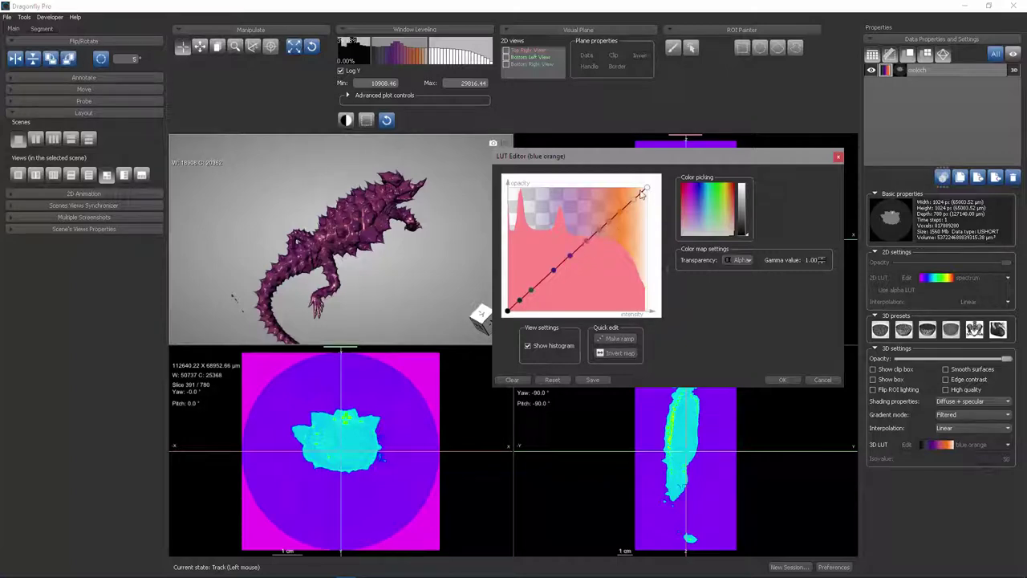
mouse_move(646, 192)
left_mouse_down()
mouse_move(651, 215)
mouse_move(657, 183)
left_mouse_up()
Discard the LUT edits and enable Use alpha LUT for the 2D slice views.
left_click(823, 380)
left_click(744, 228)
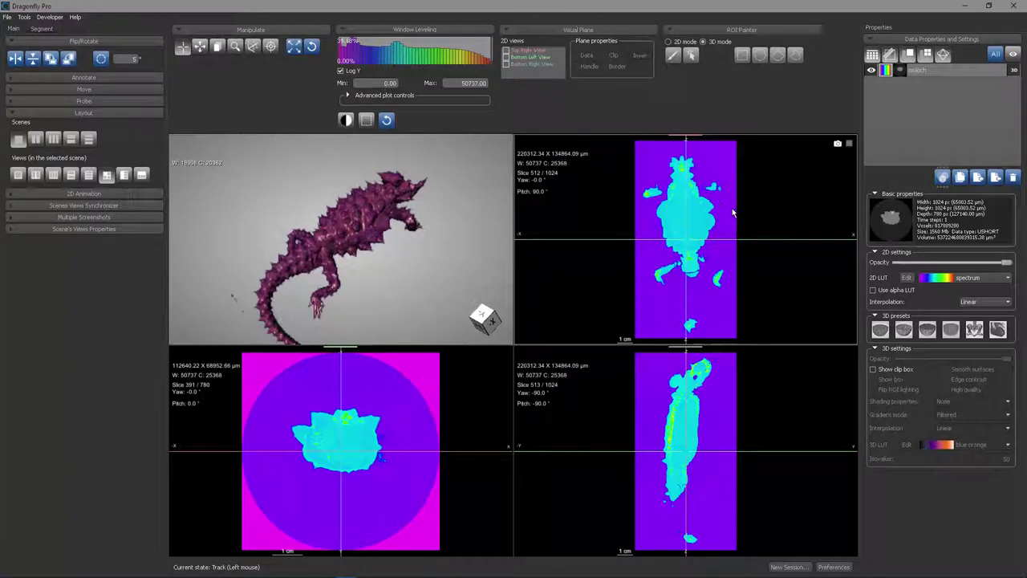
left_click(873, 290)
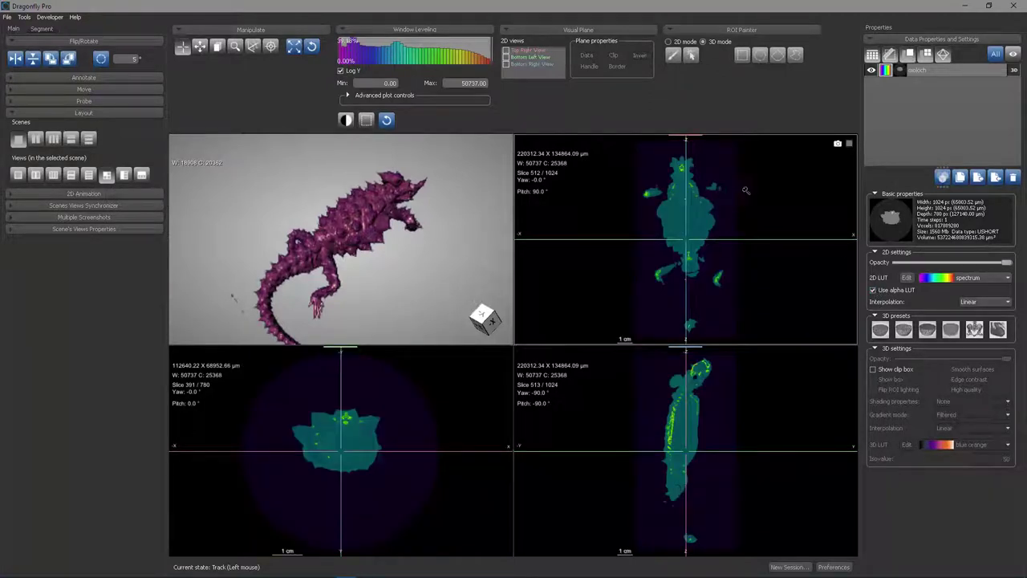
scroll(739, 204, "up", 4)
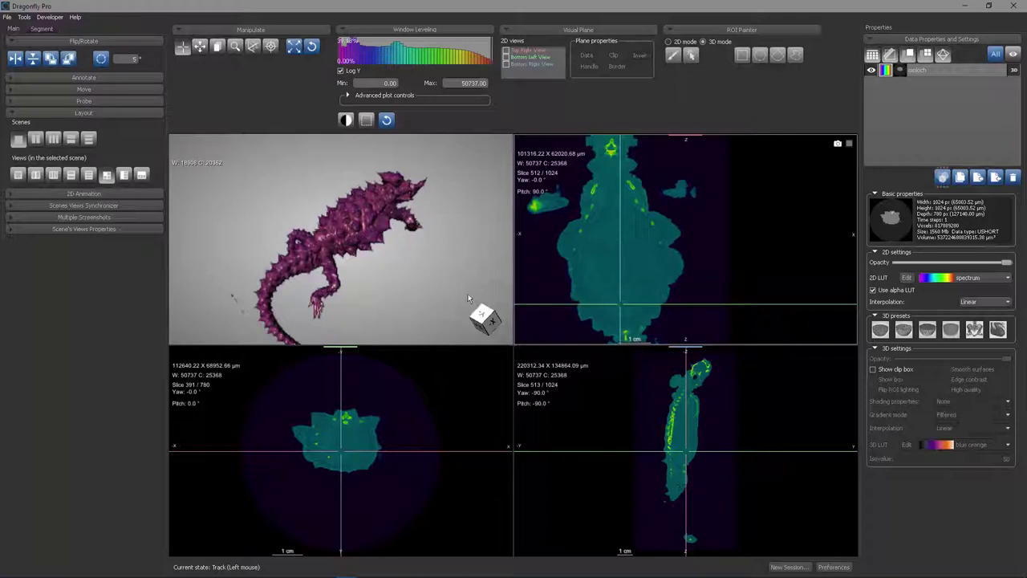
left_click(416, 270)
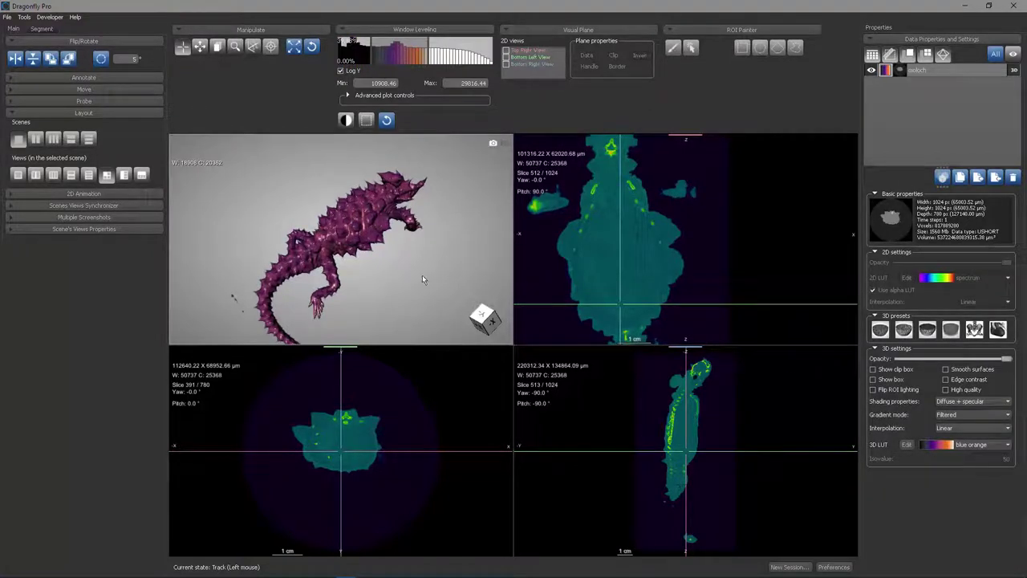
Reopen the blue orange 3D LUT editor and lighten one colour-curve key to a pale blue.
left_click(907, 444)
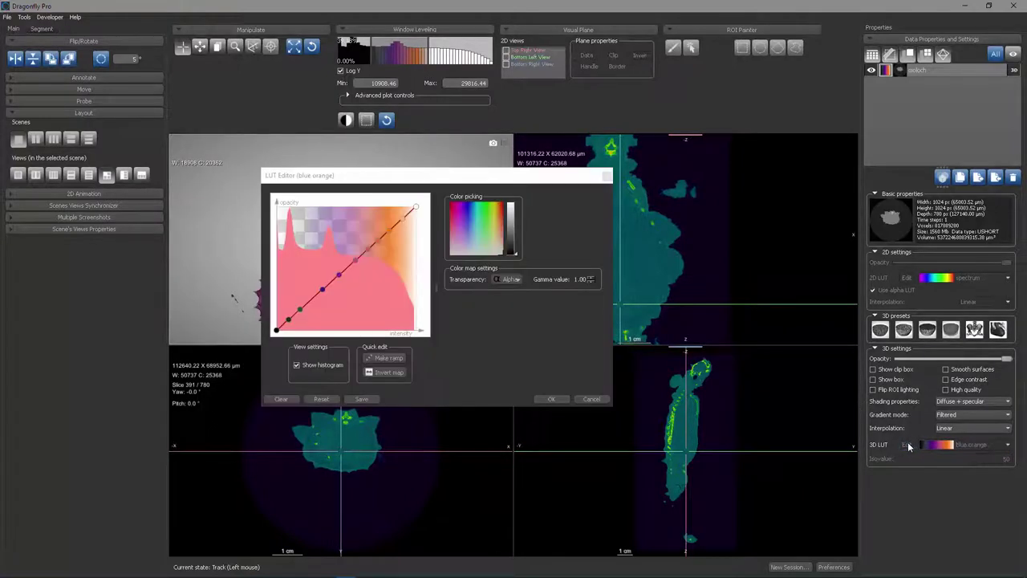
left_click_drag(490, 175, 759, 136)
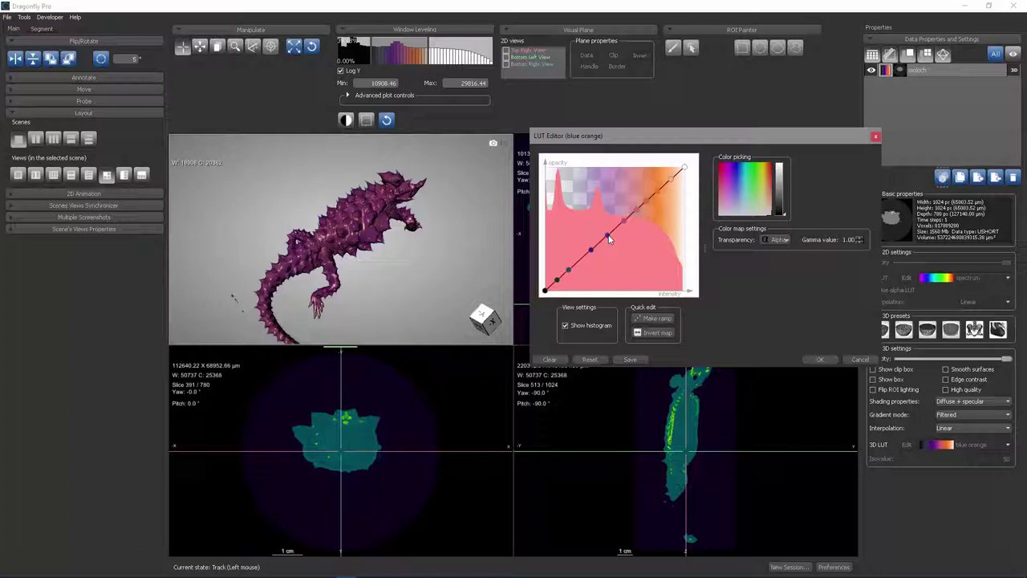
left_click(746, 188)
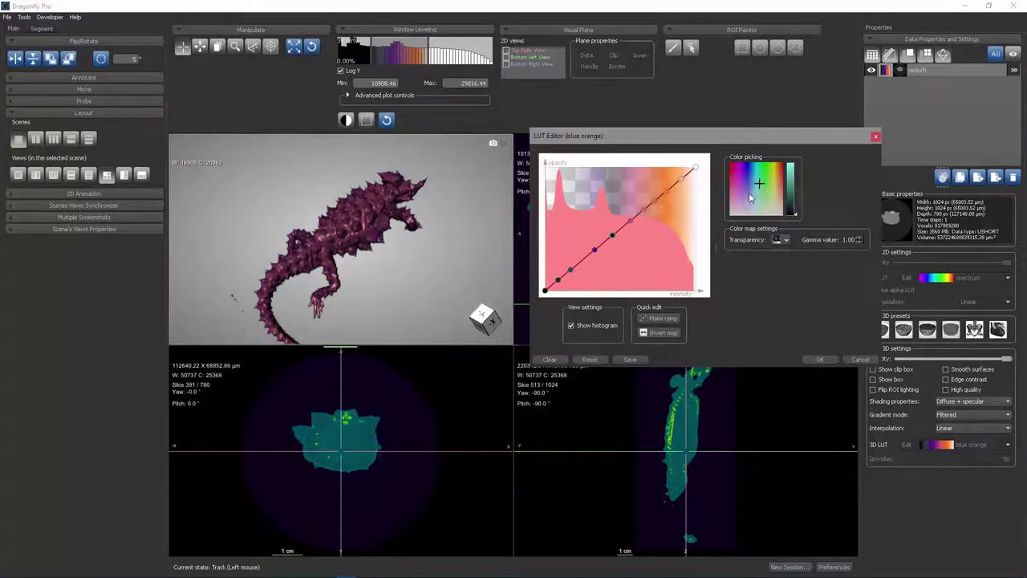
left_click(752, 186)
left_click_drag(796, 215, 792, 178)
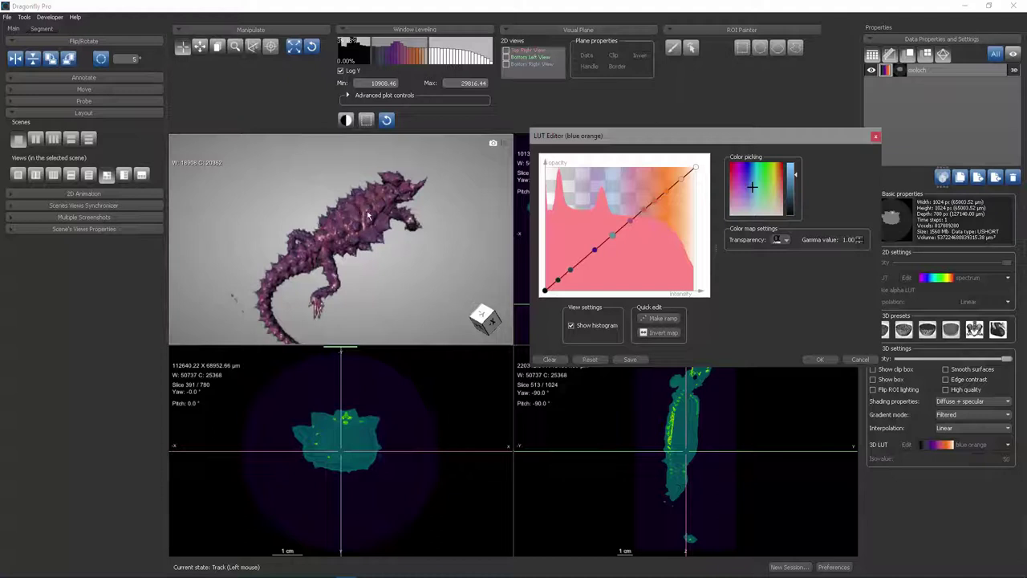
Delete a key from the colour curve and trial-lower another key's opacity.
right_click(613, 234)
left_click(642, 282)
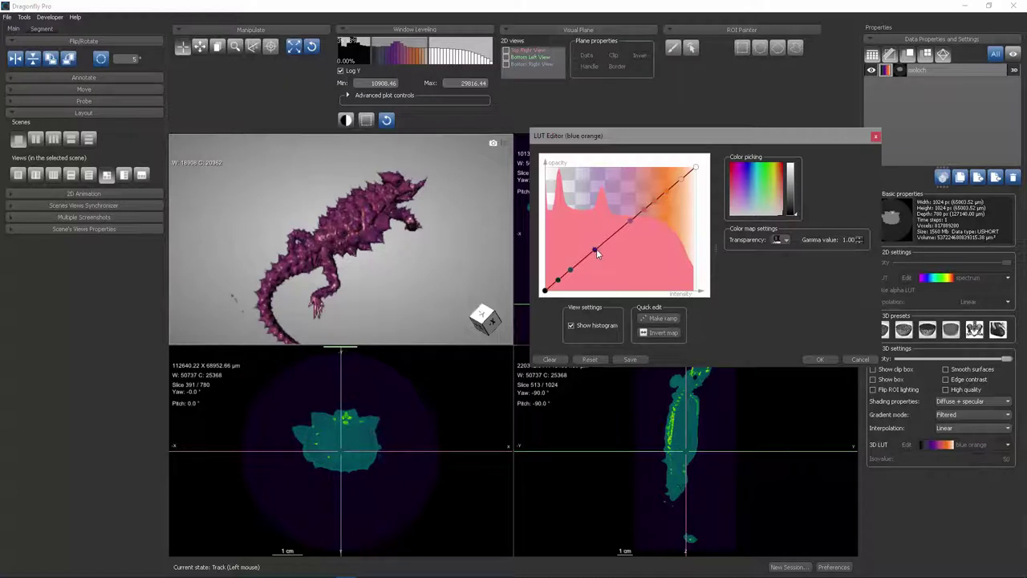
mouse_move(594, 248)
left_mouse_down()
mouse_move(601, 291)
mouse_move(592, 196)
mouse_move(593, 256)
left_mouse_up()
Zero the opacity to the right of a key and shift that step to about 0.61.
right_click(592, 253)
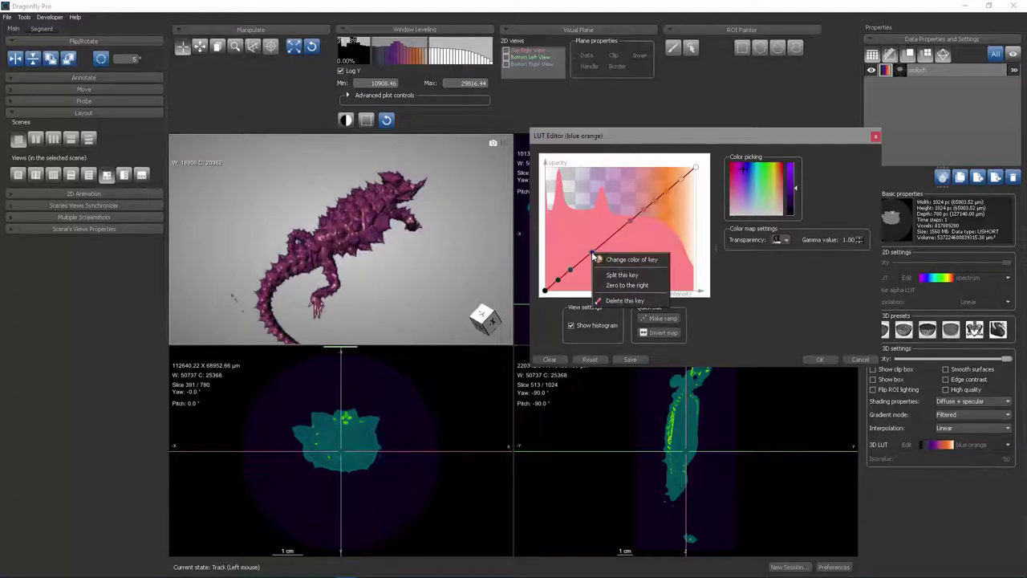
left_click(616, 285)
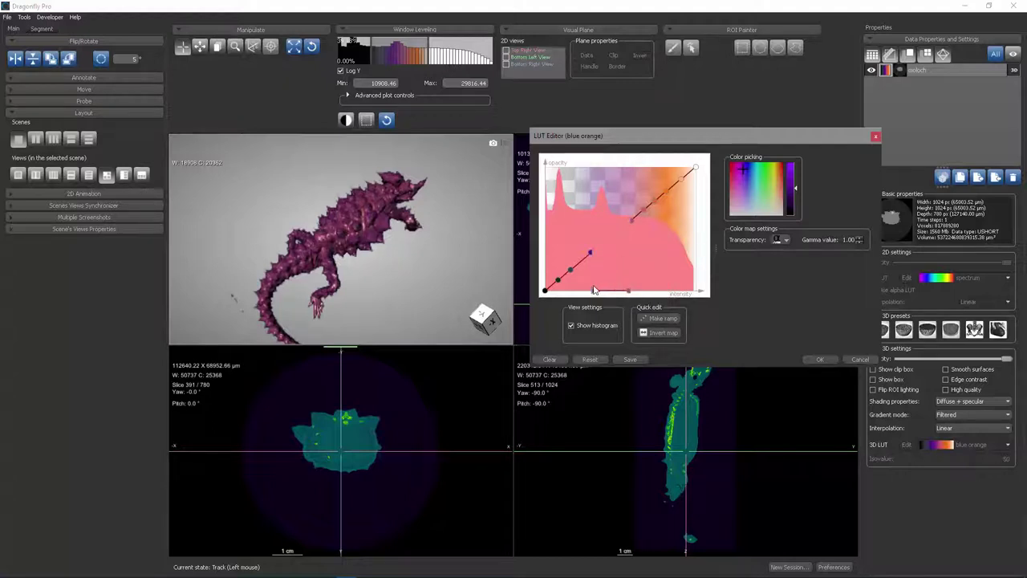
left_click_drag(629, 290, 650, 292)
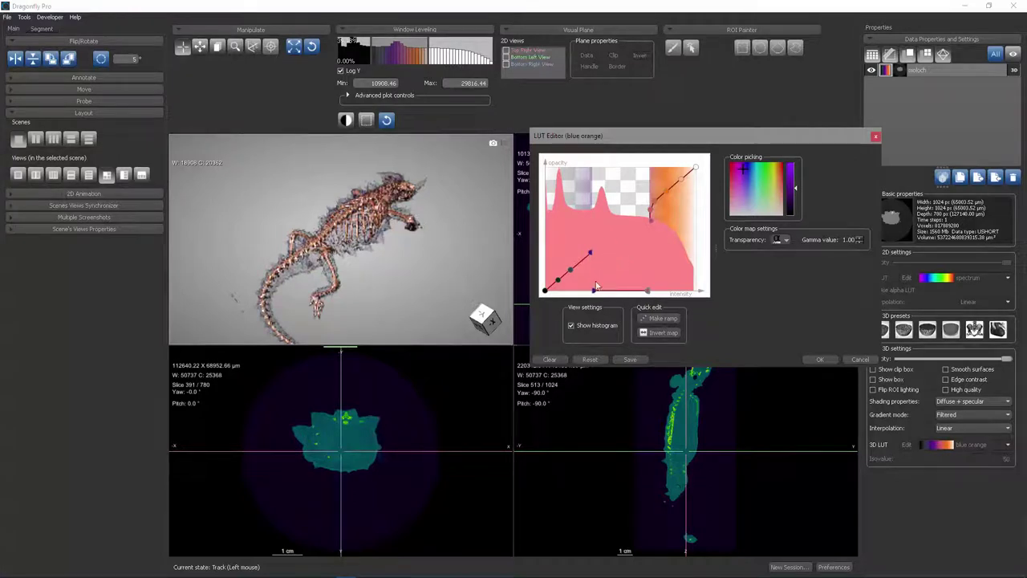
left_click_drag(595, 294, 592, 292)
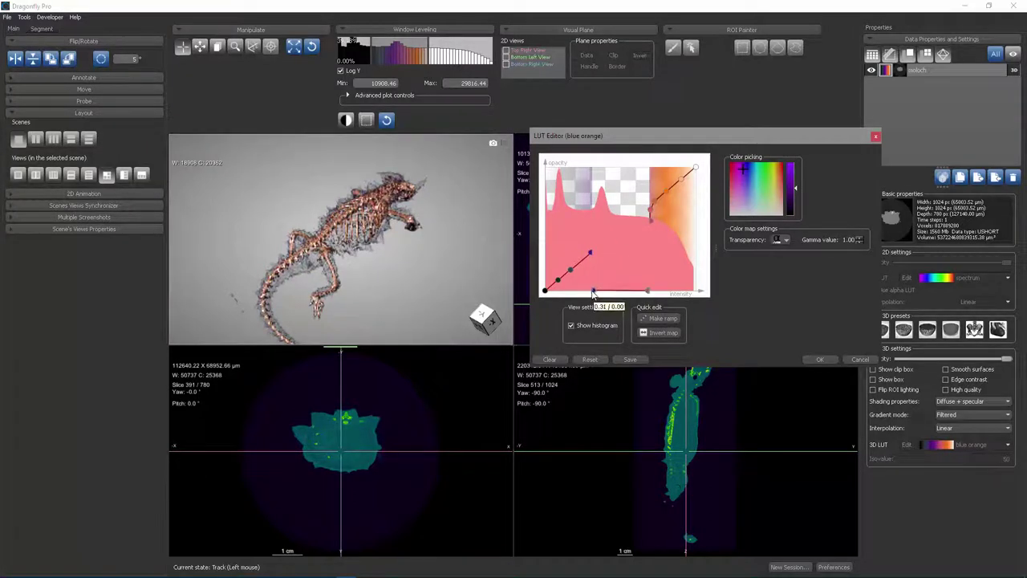
left_click(426, 273)
Maximize the 3D view, inspect the skeleton up close, and raise a low opacity key to 0.50.
double_click(426, 270)
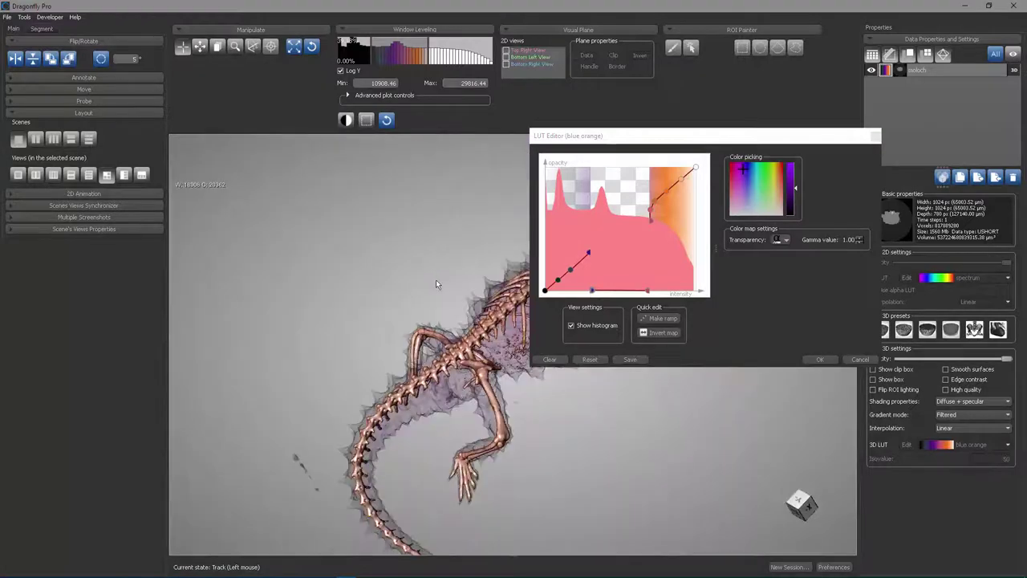
left_click_drag(435, 279, 464, 329)
scroll(463, 329, "up", 3)
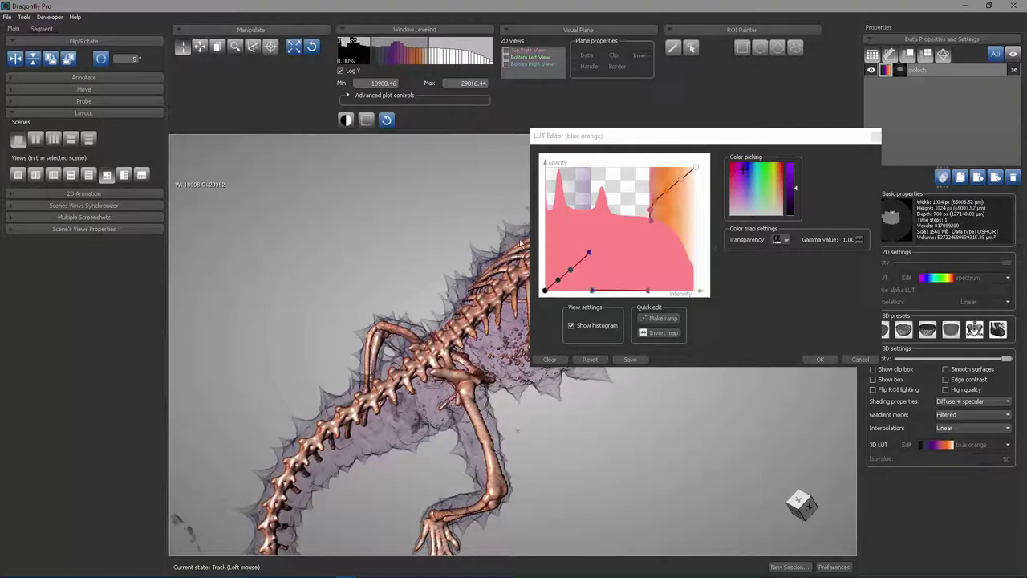
left_click_drag(394, 297, 481, 413)
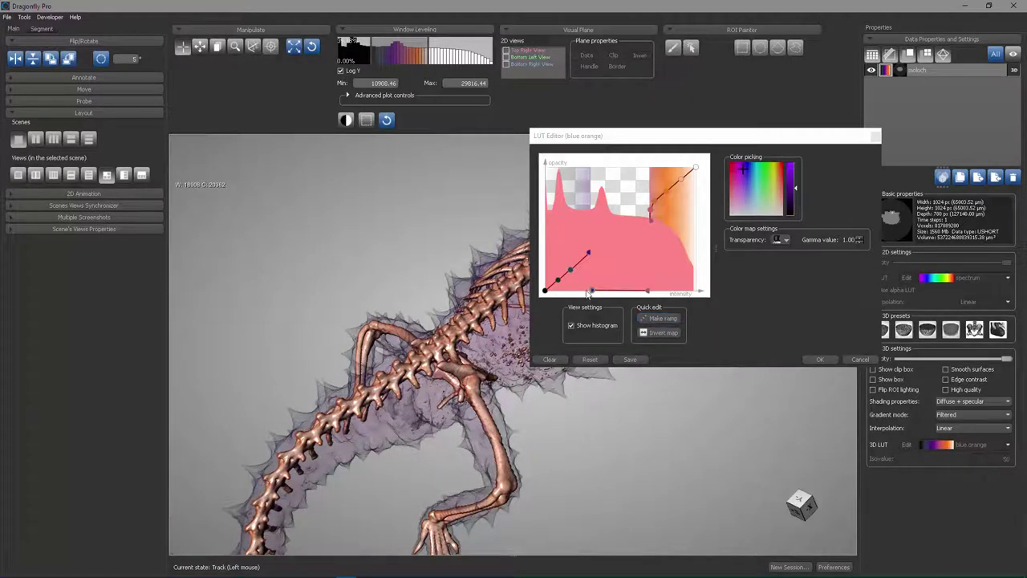
mouse_move(589, 253)
left_mouse_down()
mouse_move(572, 275)
mouse_move(584, 266)
mouse_move(589, 227)
mouse_move(587, 251)
left_mouse_up()
Make the opacity curve a straight ramp and add two new keys along it.
left_click(663, 318)
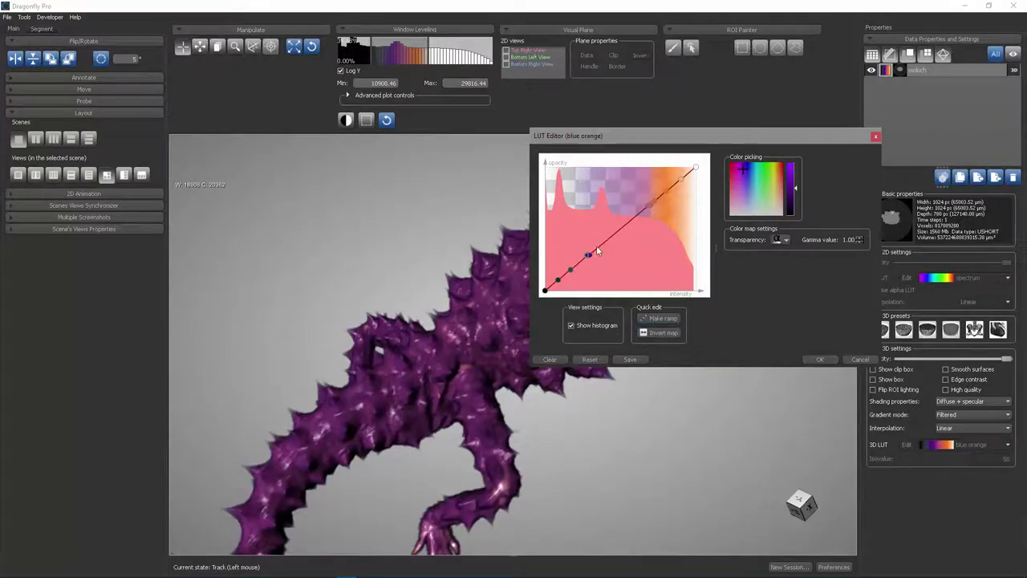
left_click(617, 234)
left_click(616, 232)
left_click(634, 215)
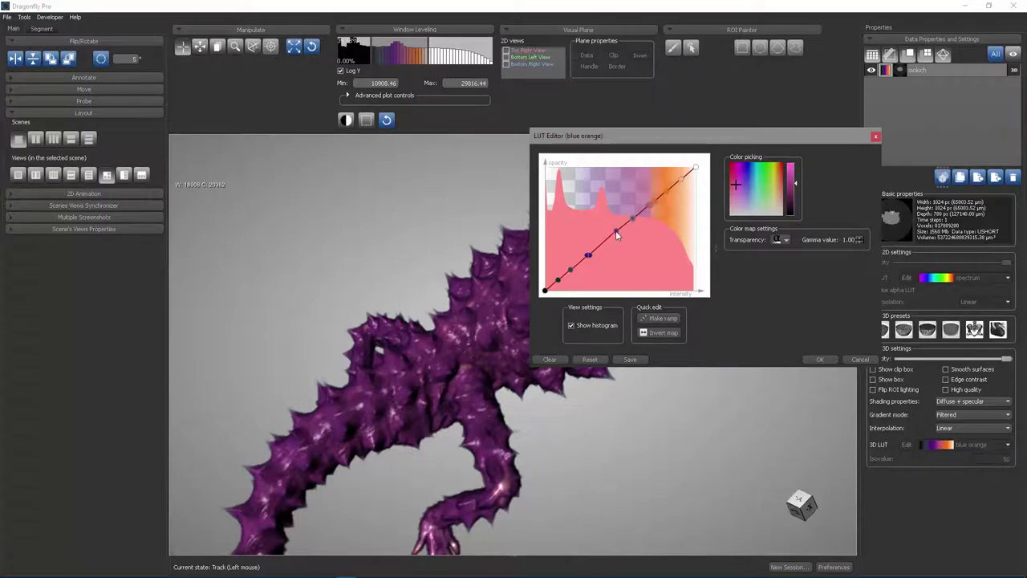
Split a ramp key and pull the copy down to 0.47 intensity, 0.17 opacity.
right_click(616, 231)
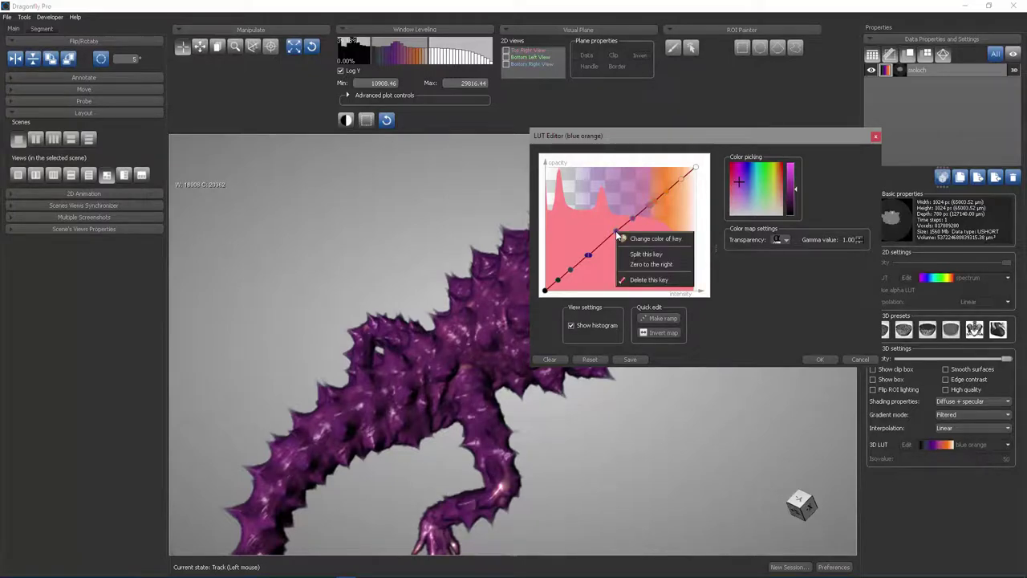
left_click(642, 254)
mouse_move(617, 230)
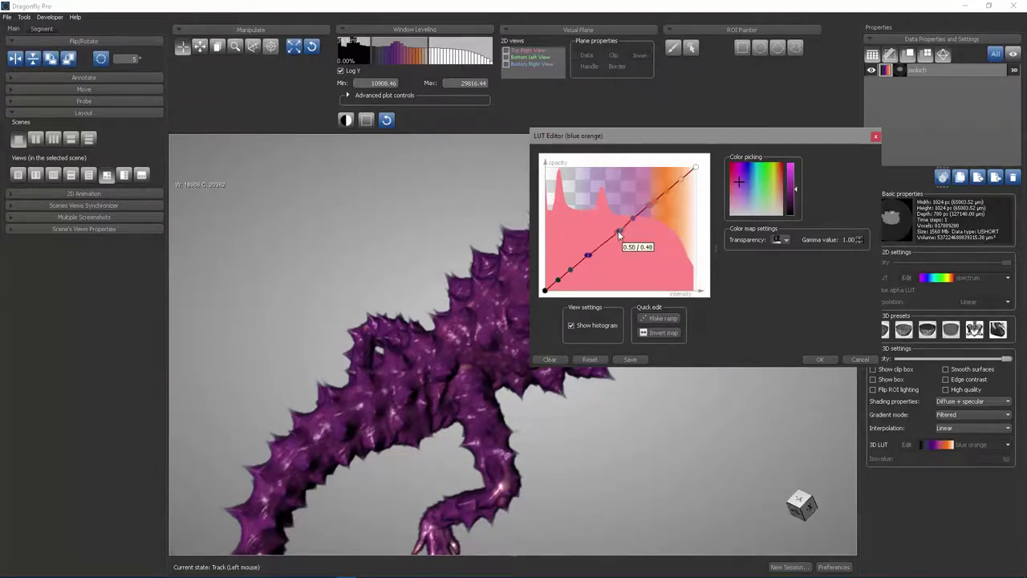
left_click_drag(616, 235, 617, 206)
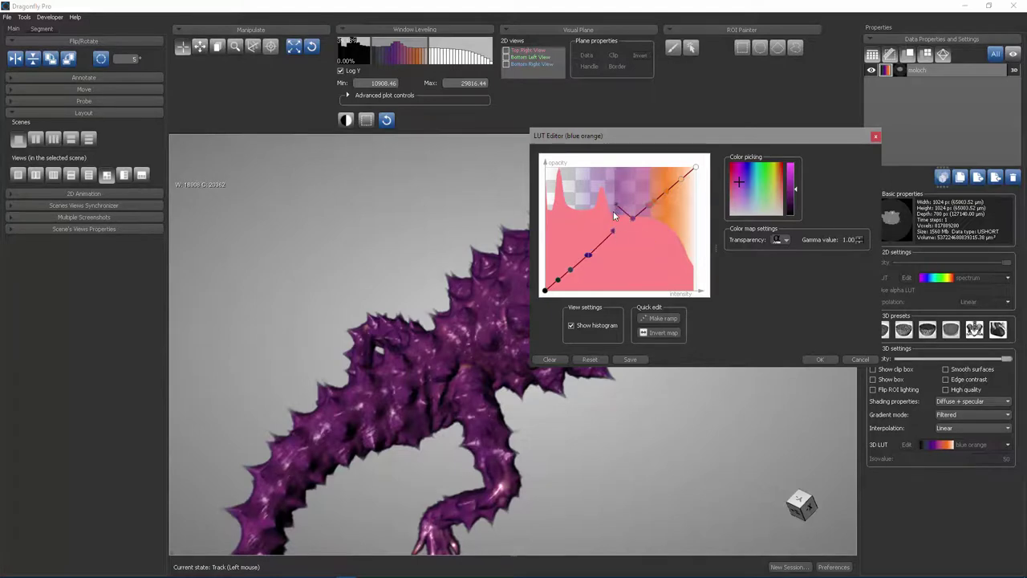
Clear and reset the LUT to the original blue-orange ramp, then invert the map twice.
left_click(550, 359)
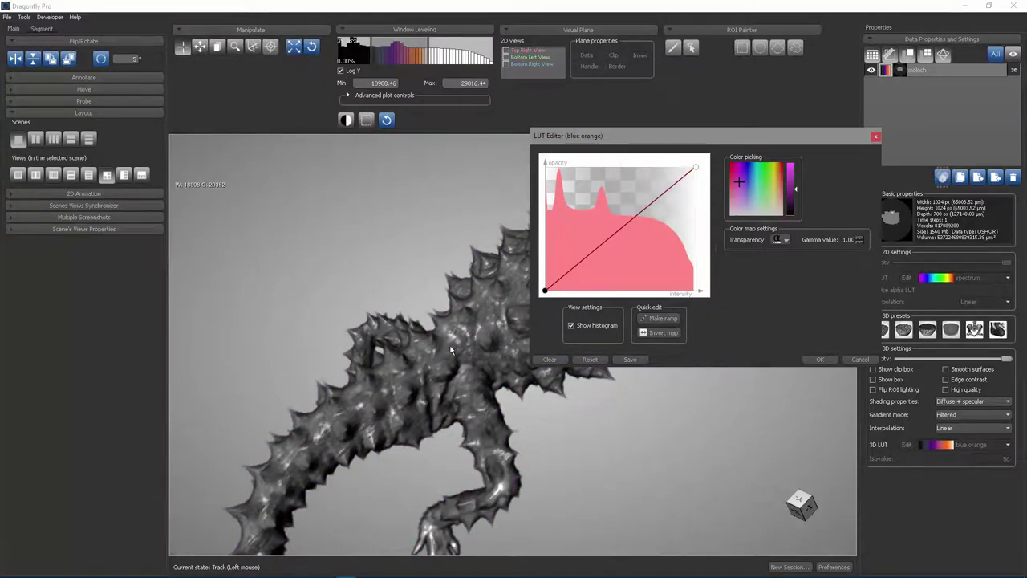
left_click(590, 359)
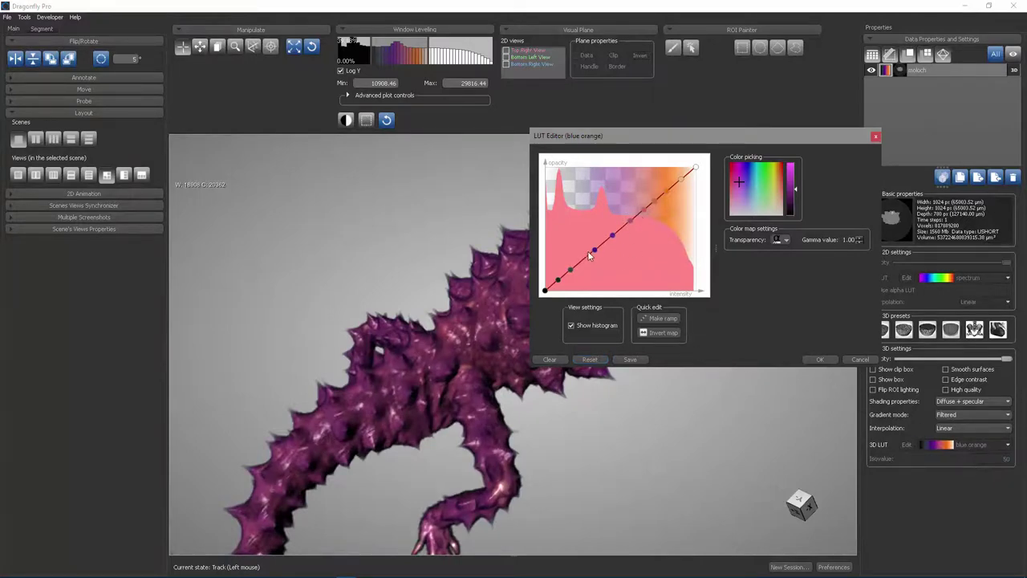
left_click(667, 335)
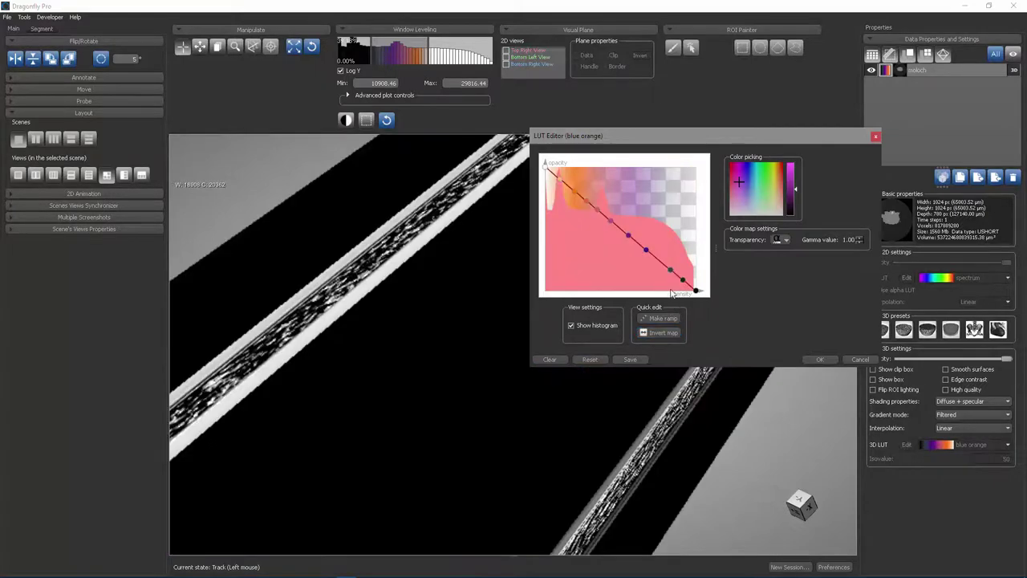
left_click(665, 337)
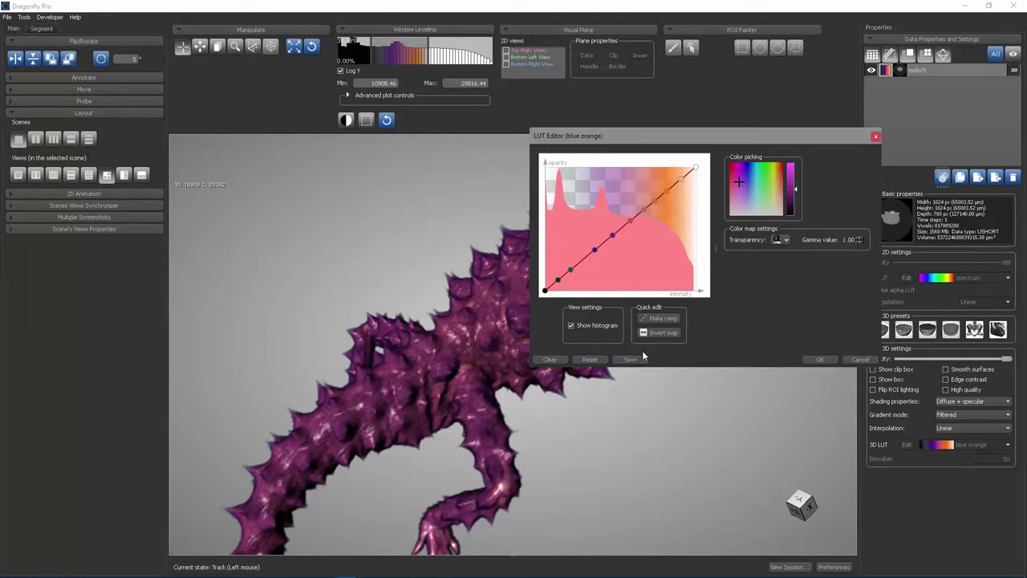
Cancel the LUT editor's changes and rotate the opaque purple lizard render to look it over.
left_click(855, 358)
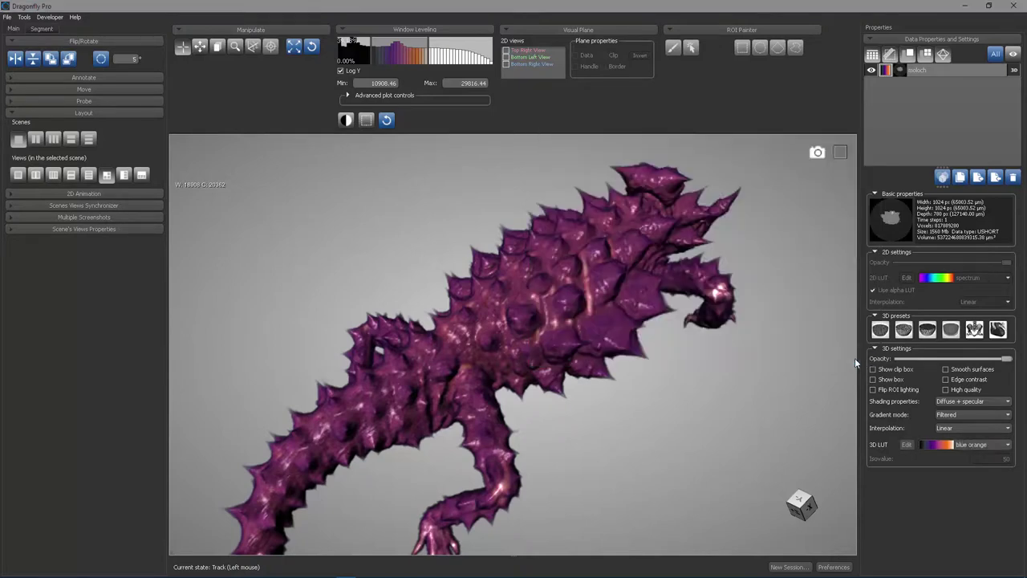
left_click_drag(547, 307, 595, 252)
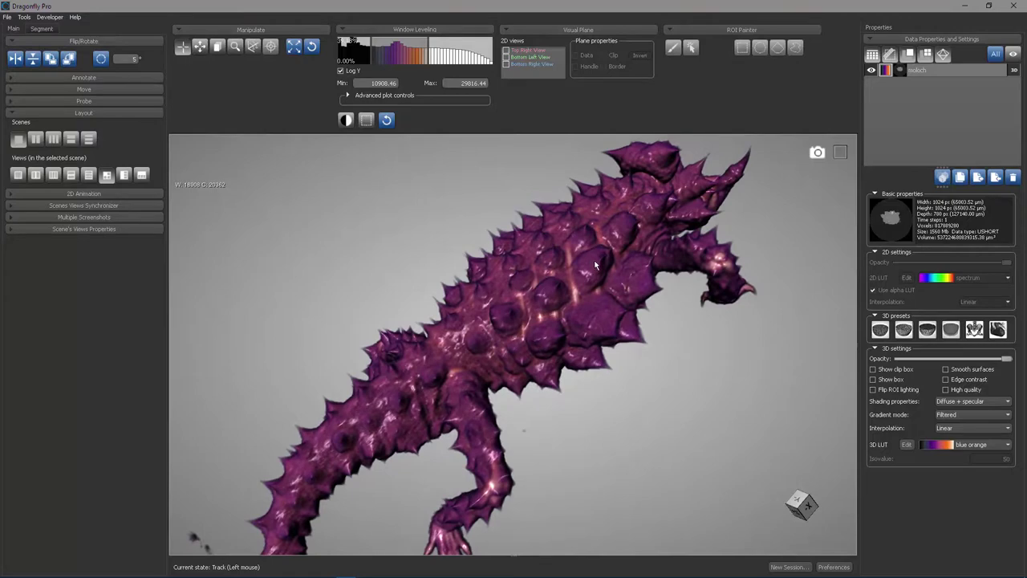